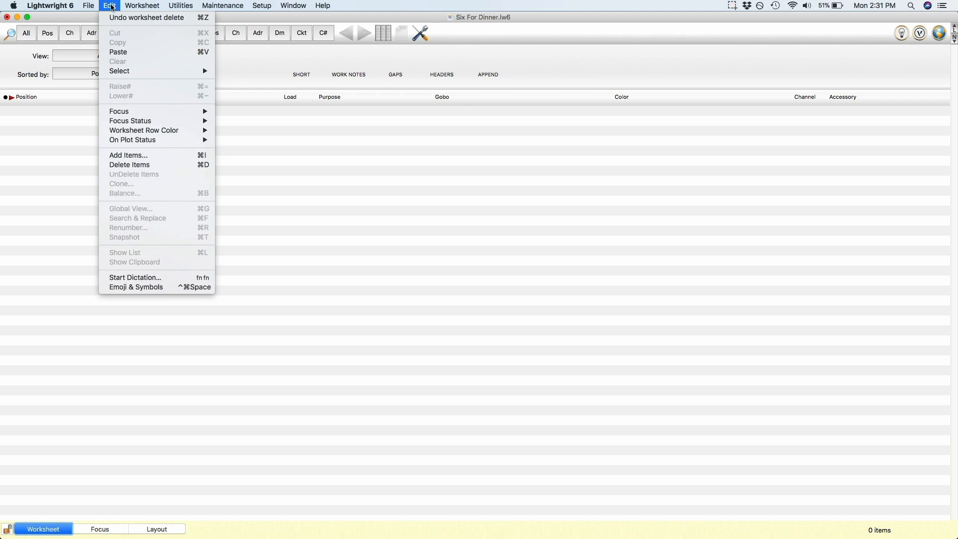
# - Start adding items to the worksheet and enter SL ENDS as the purpose
pyautogui.click(174, 157)
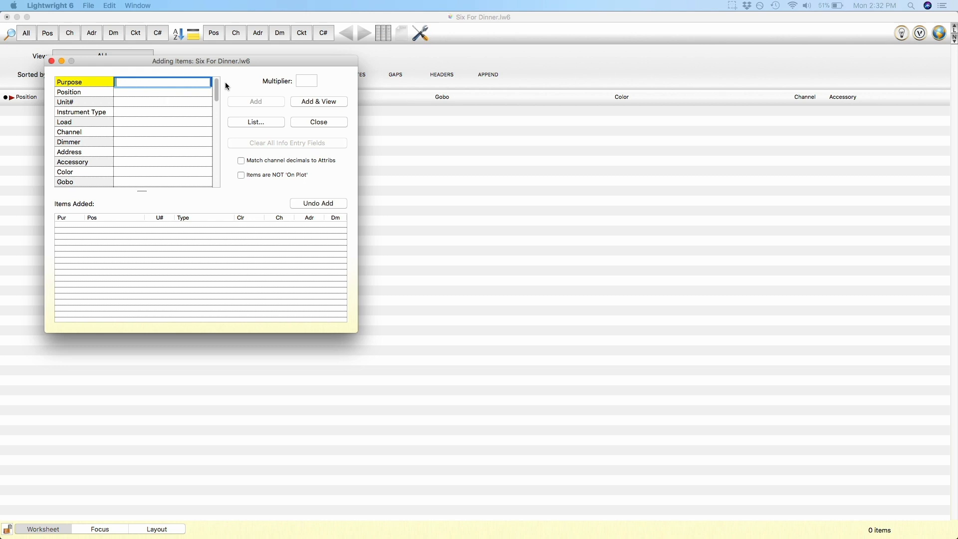
pyautogui.moveTo(100, 82)
pyautogui.mouseDown()
pyautogui.moveTo(102, 108)
pyautogui.moveTo(99, 82)
pyautogui.mouseUp()
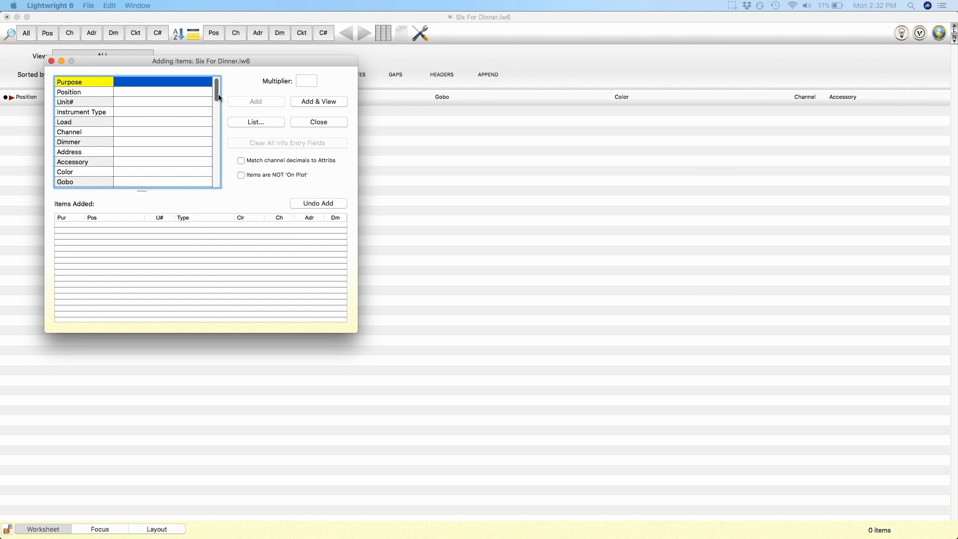
pyautogui.moveTo(217, 85)
pyautogui.mouseDown()
pyautogui.moveTo(218, 187)
pyautogui.moveTo(218, 78)
pyautogui.mouseUp()
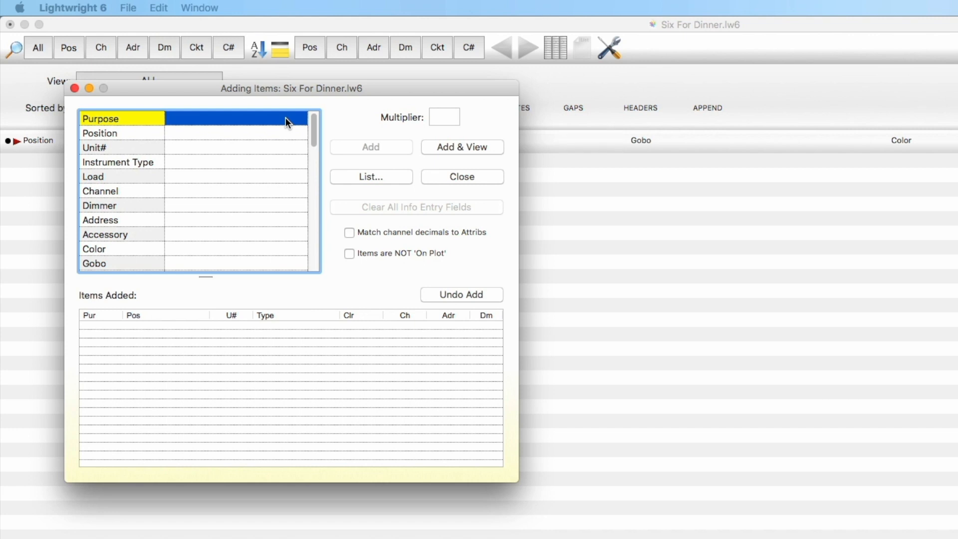
pyautogui.click(285, 118)
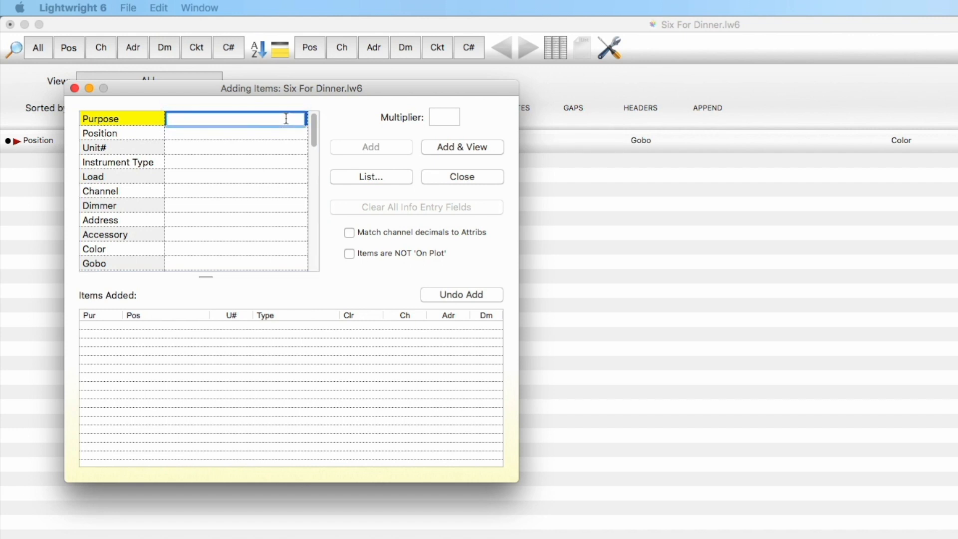
pyautogui.write('SL ENDS')
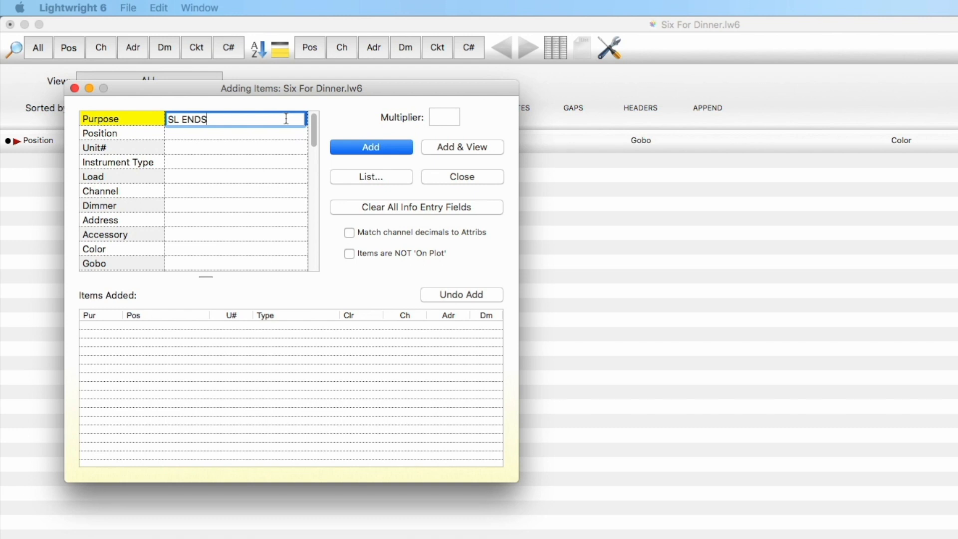
pyautogui.press('Return')
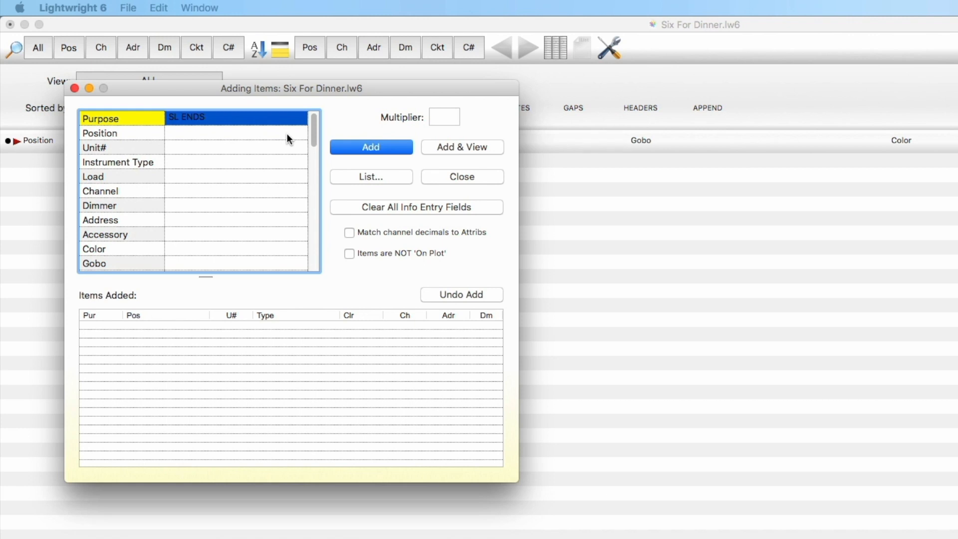
# - Set the new items' position to 1 ELEC and their unit numbers to 1,2
pyautogui.click(286, 134)
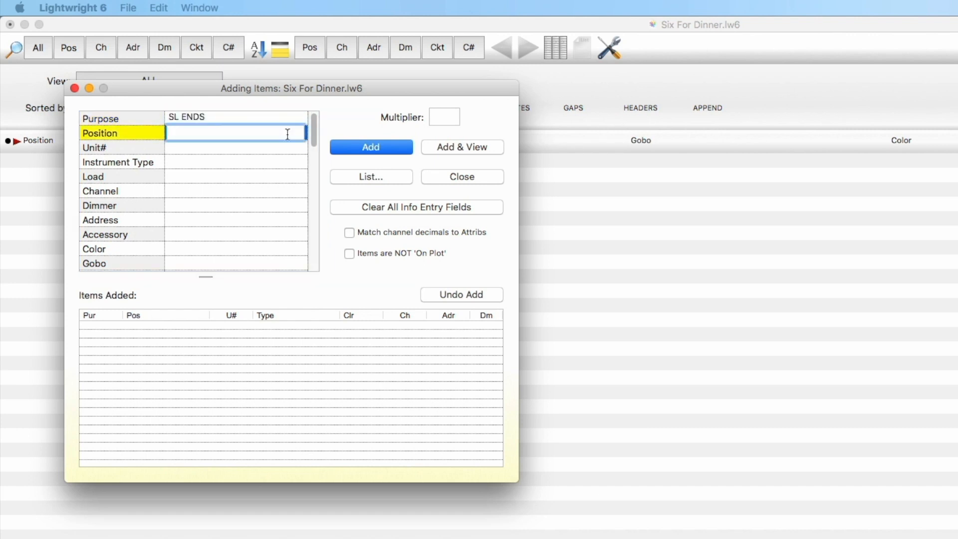
pyautogui.write('1 ELEC')
pyautogui.press('Return')
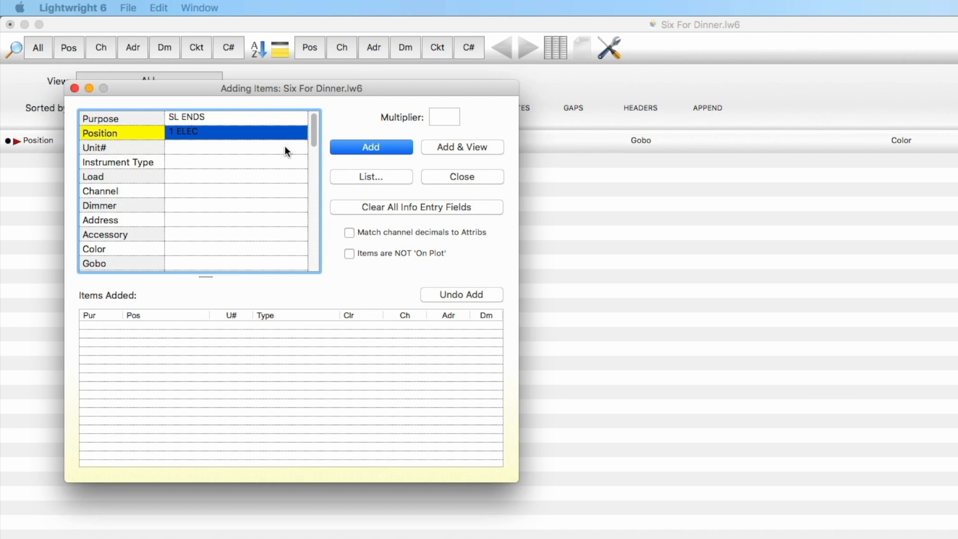
pyautogui.click(285, 147)
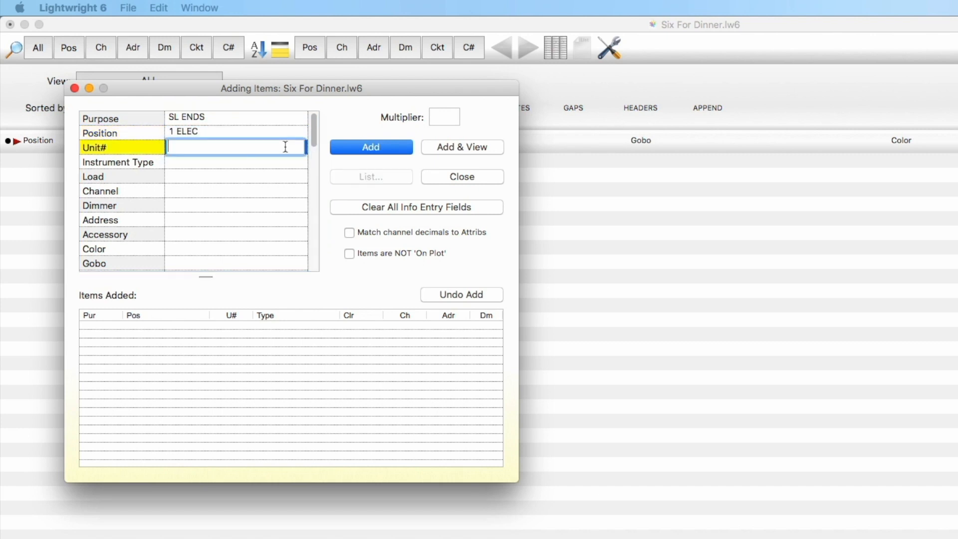
pyautogui.write('1,2')
pyautogui.press('Return')
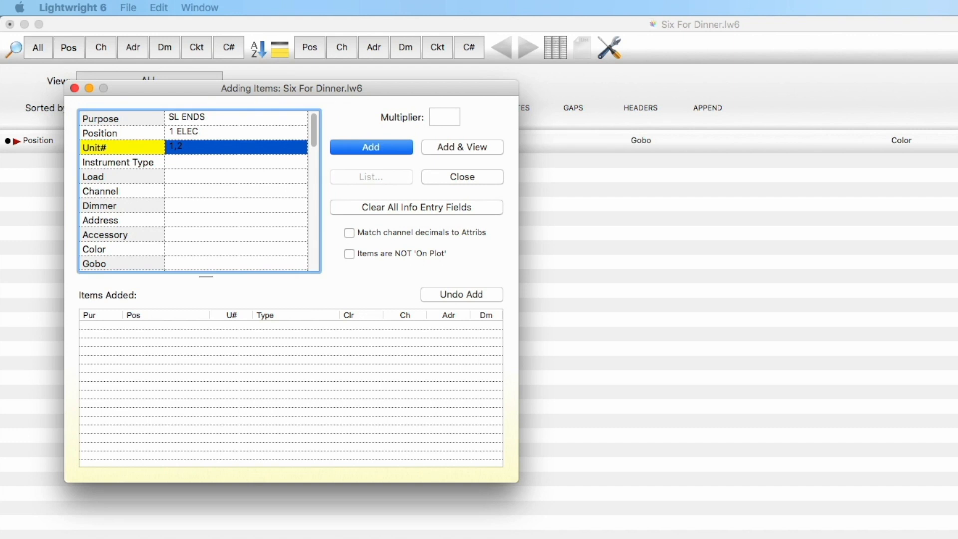
# - Set the instrument type to S4-26 and the load to 575, and add the SL ENDS items
pyautogui.click(284, 162)
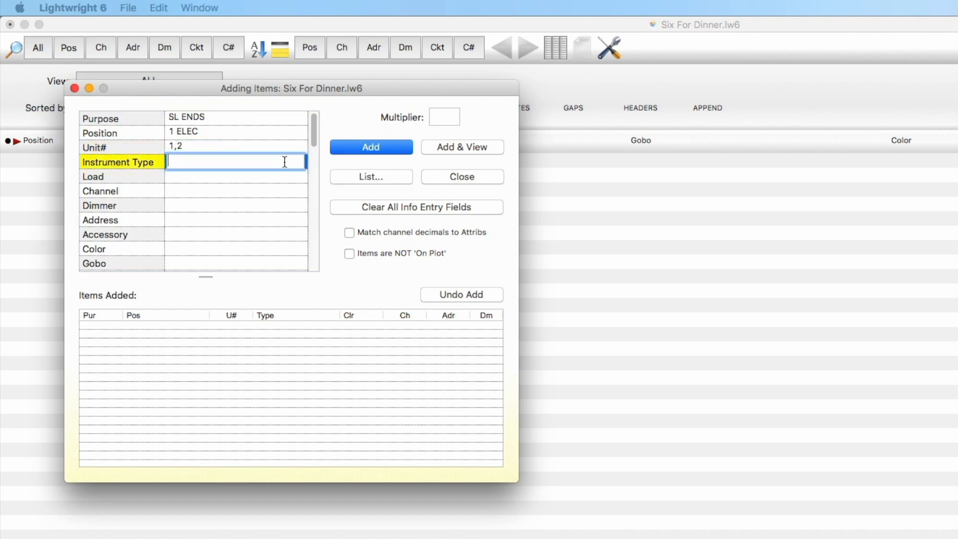
pyautogui.write('S4-2')
pyautogui.press('Return')
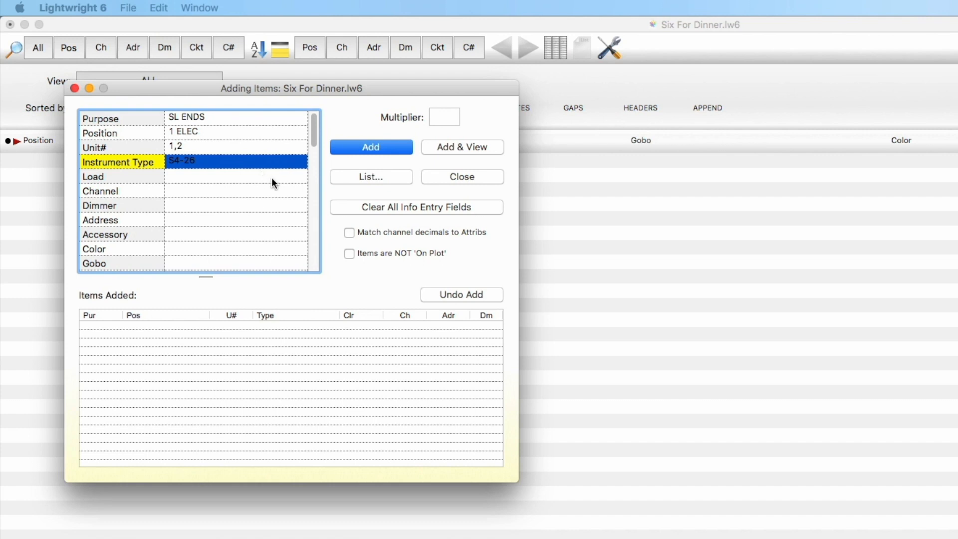
pyautogui.click(272, 177)
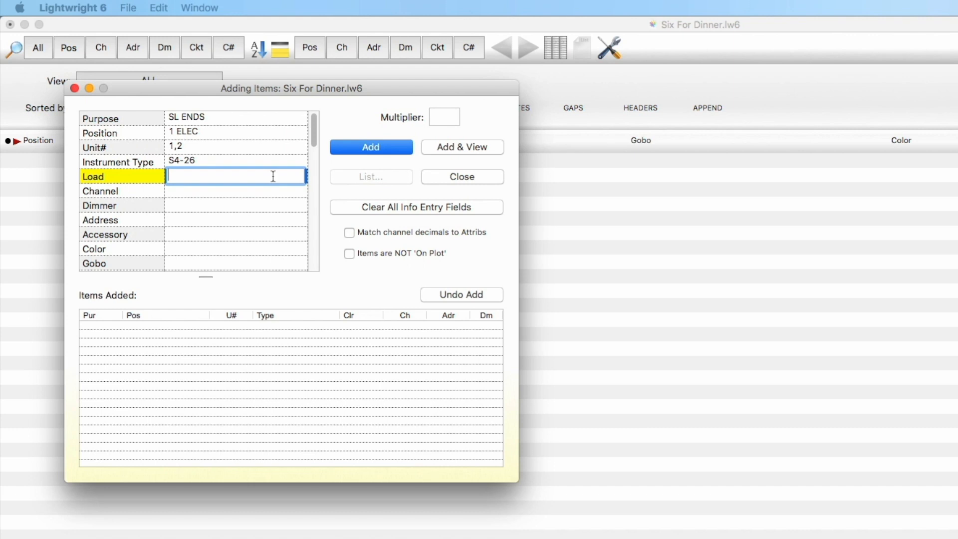
pyautogui.write('575')
pyautogui.press('Return')
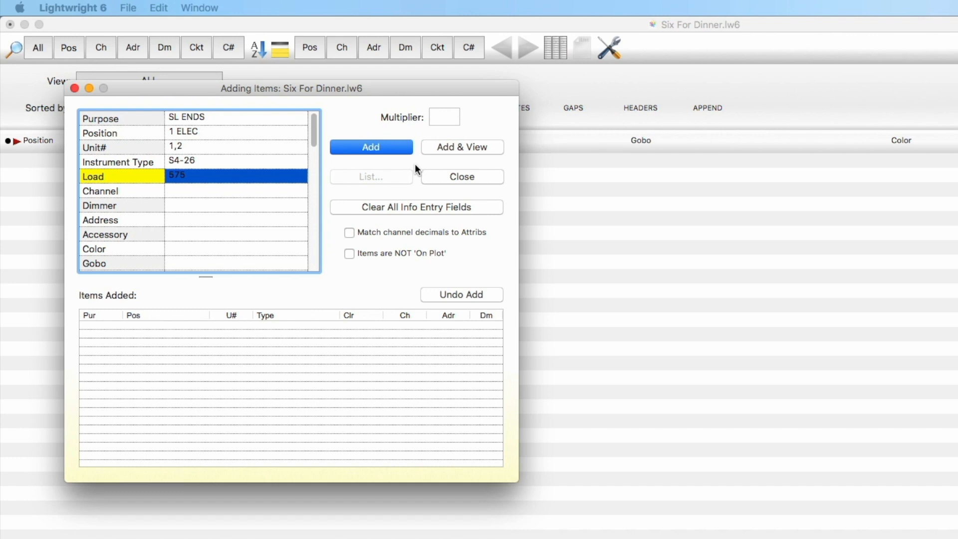
pyautogui.click(398, 149)
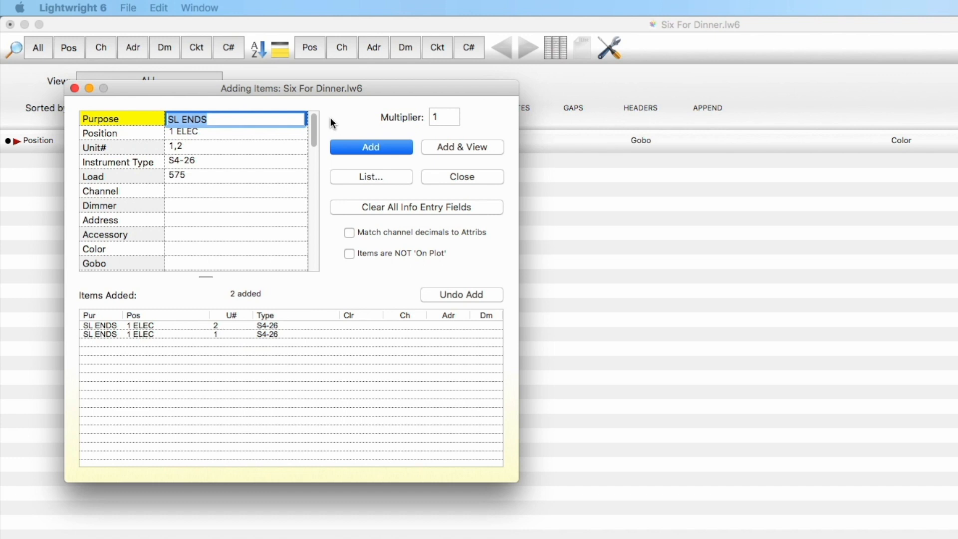
# - Change the purpose to AREA LIGHTS and the unit numbers to 3-6,8,9, keeping the 1 ELEC position
pyautogui.press('BackSpace')
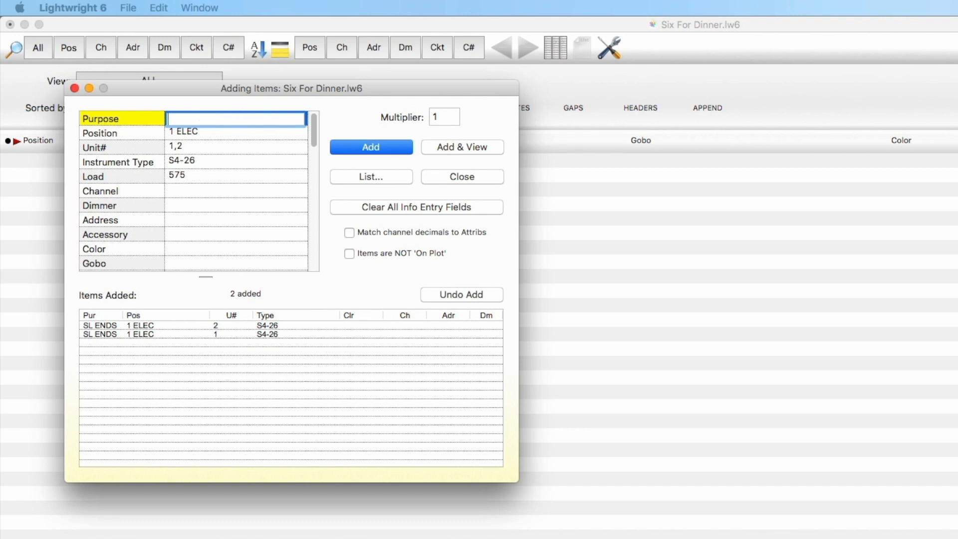
pyautogui.write('AREA LIGHTS')
pyautogui.press('Tab')
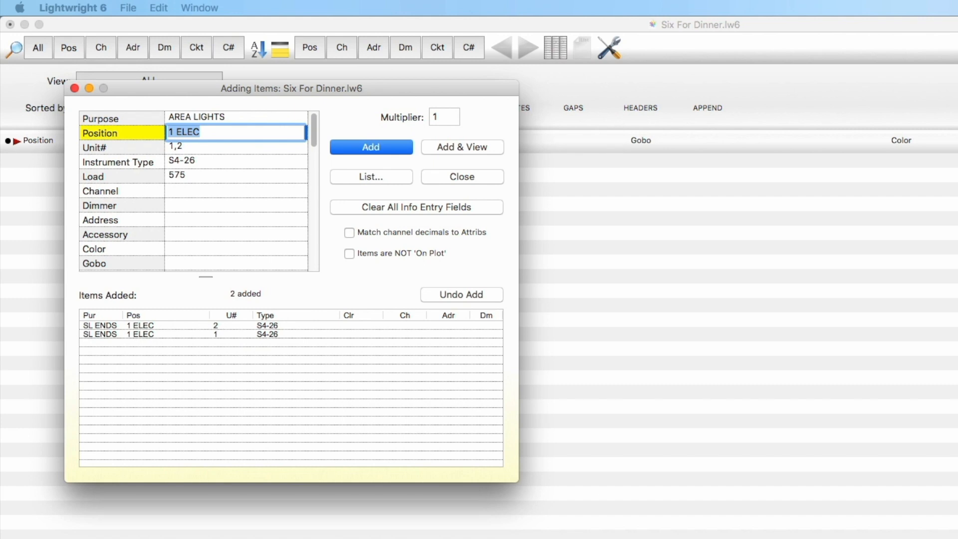
pyautogui.press('Tab')
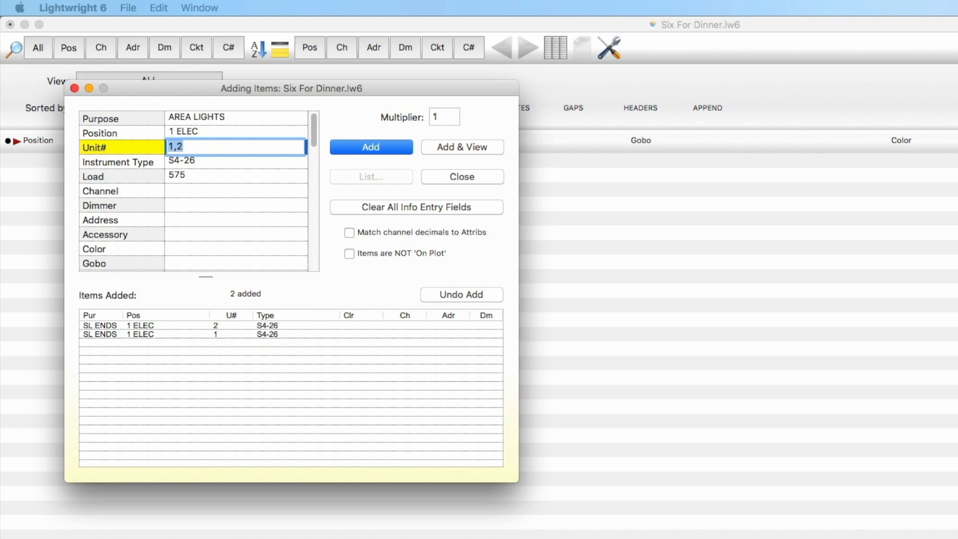
pyautogui.write('3-6,8,9')
pyautogui.press('Return')
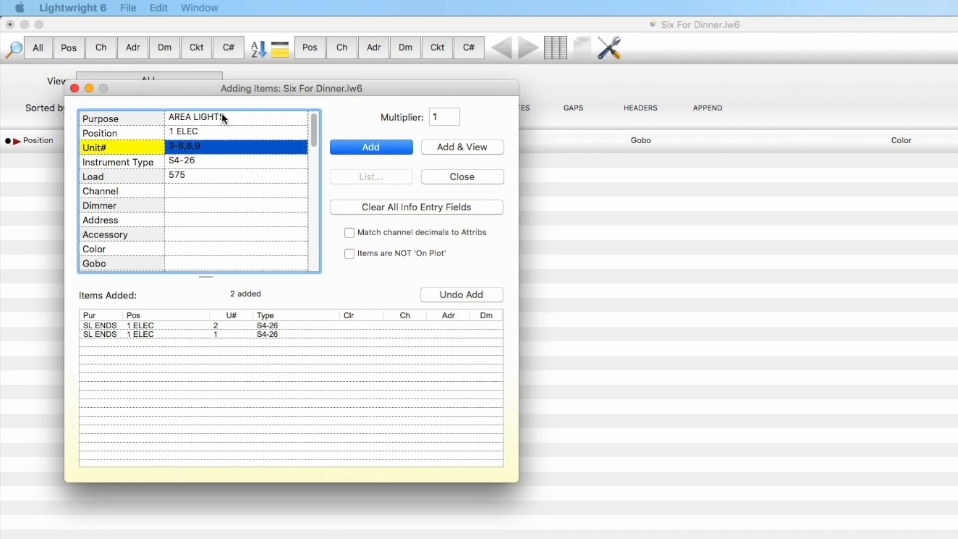
# - Change the instrument type to S4-36 and add the AREA LIGHTS items
pyautogui.click(218, 160)
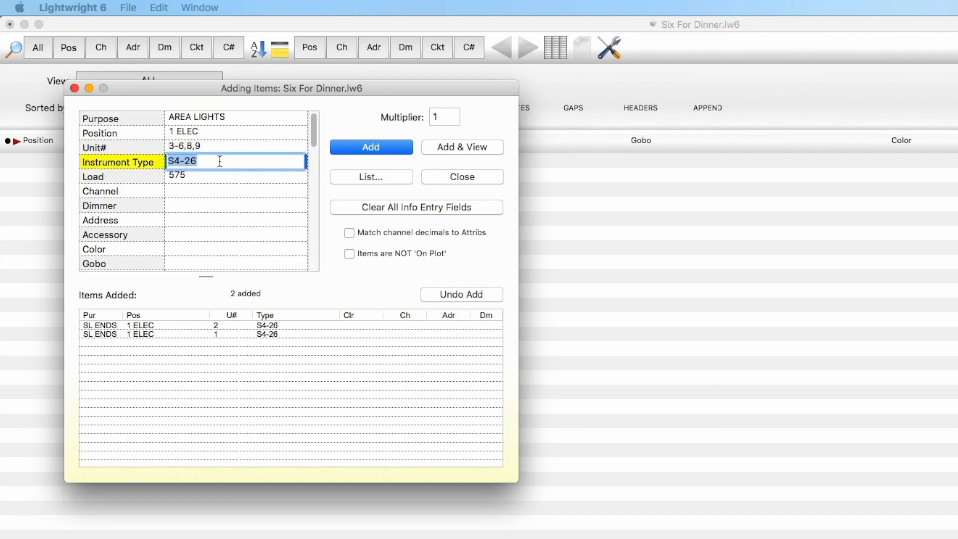
pyautogui.press('Right')
pyautogui.press('BackSpace')
pyautogui.press('BackSpace')
pyautogui.write('36')
pyautogui.press('Return')
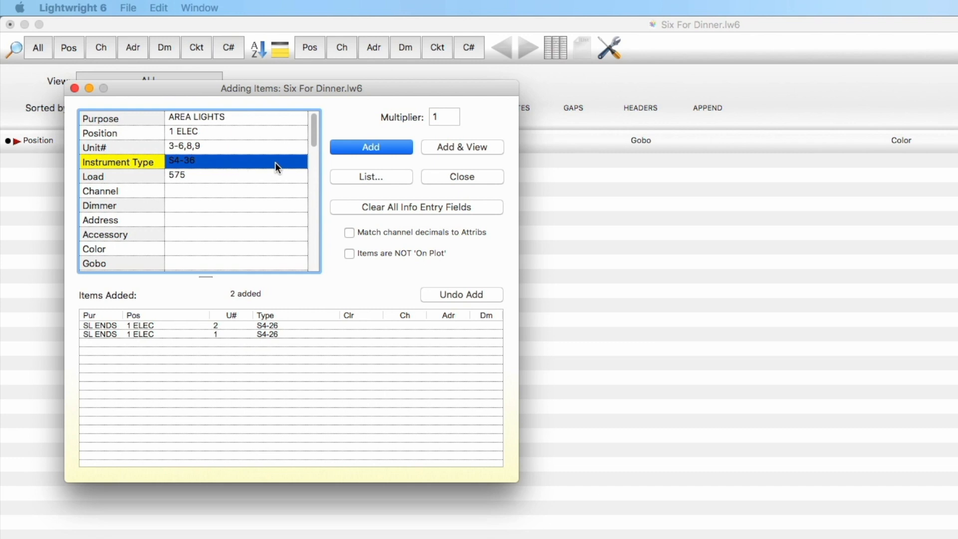
pyautogui.click(363, 145)
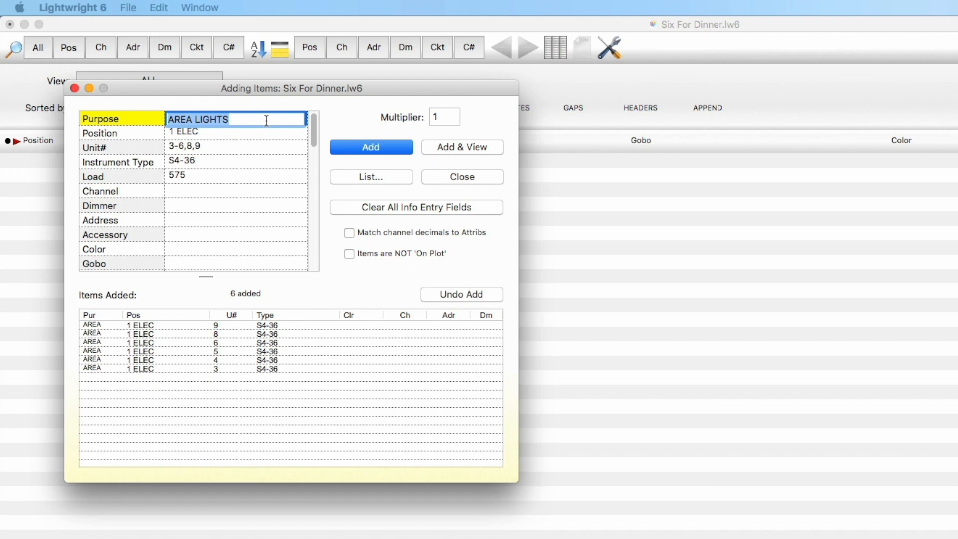
# - Set the purpose to SOFA and the unit number to 7 for the next item on 1 ELEC
pyautogui.write('SOFA')
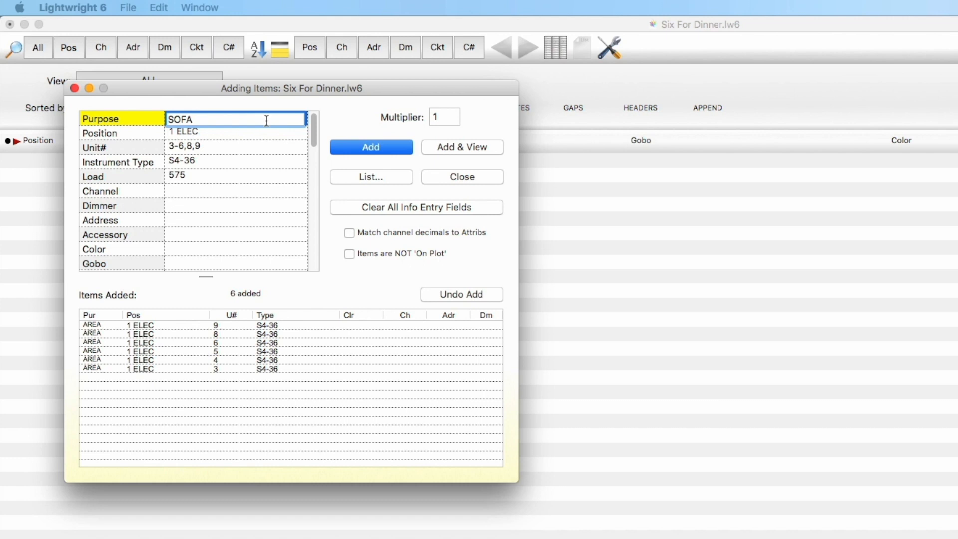
pyautogui.press('Tab')
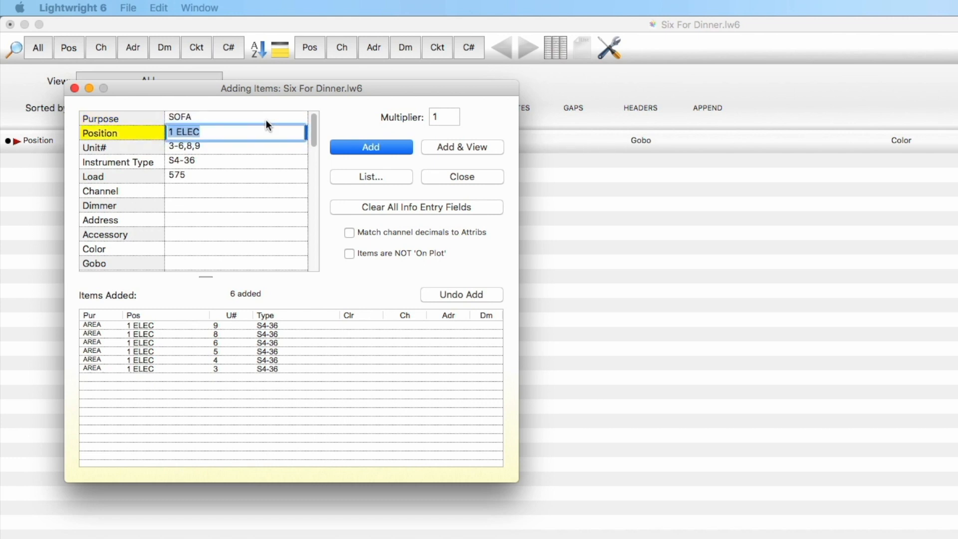
pyautogui.press('Tab')
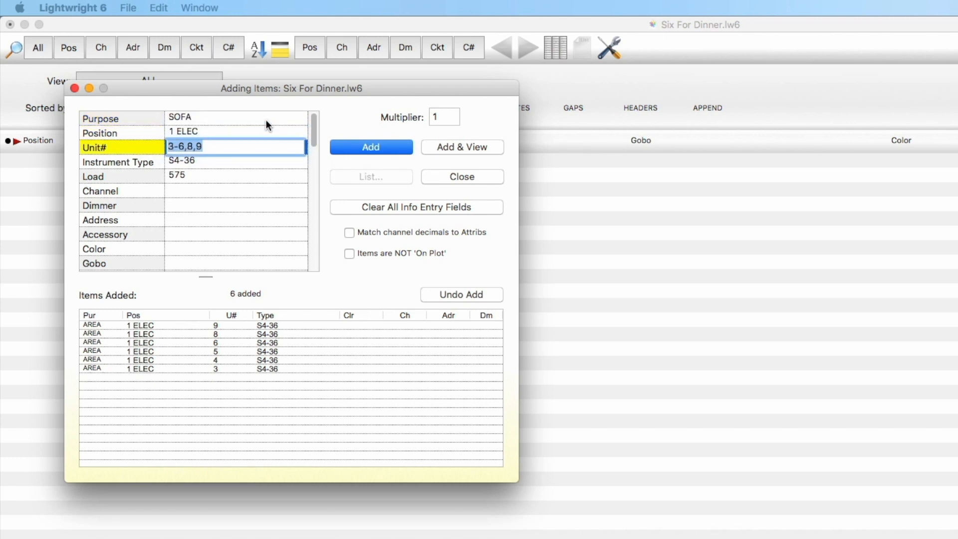
pyautogui.write('7')
pyautogui.press('Tab')
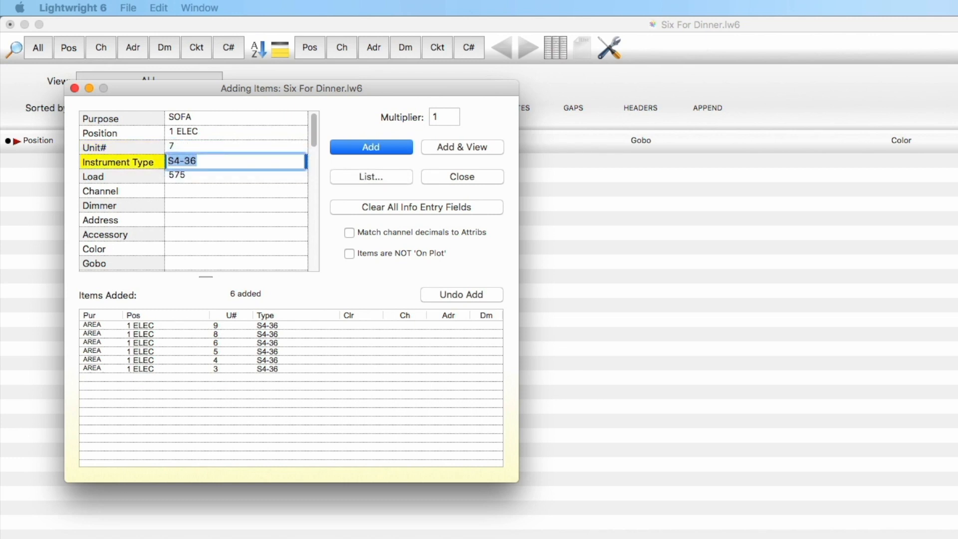
# - Set the instrument type to 6" FRESNEL and the load to 1KW, and add the SOFA item
pyautogui.write('6')
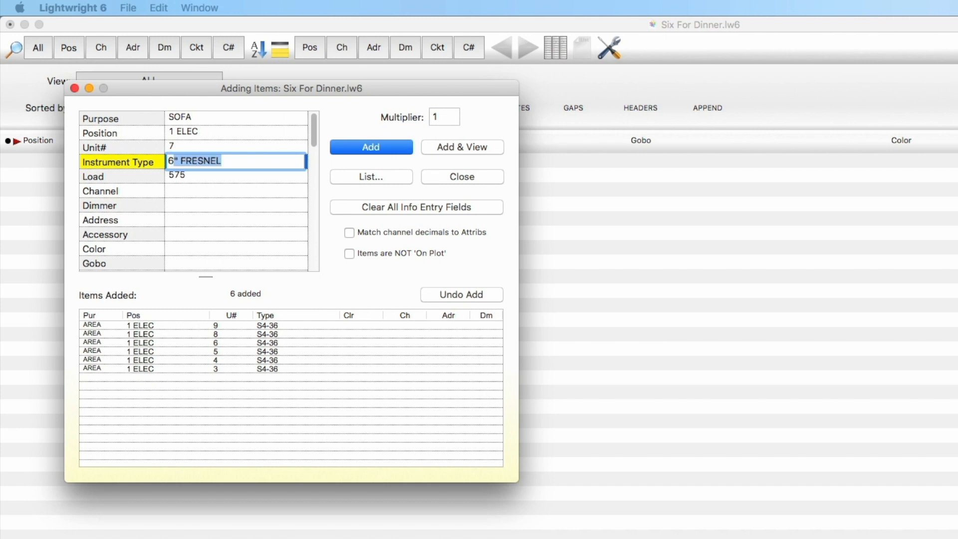
pyautogui.write('" FRe')
pyautogui.press('BackSpace')
pyautogui.press('BackSpace')
pyautogui.write('ESNEL')
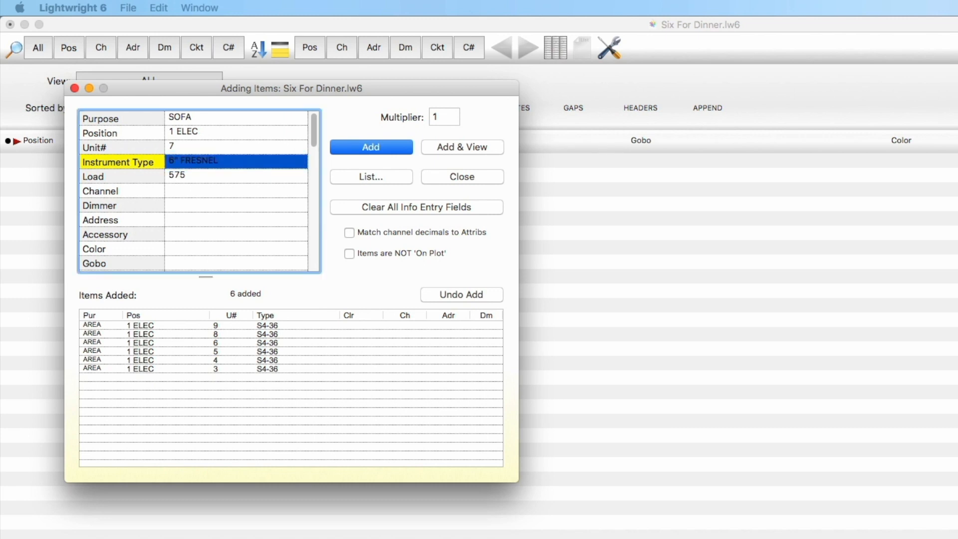
pyautogui.press('Tab')
pyautogui.write('1KW')
pyautogui.press('Return')
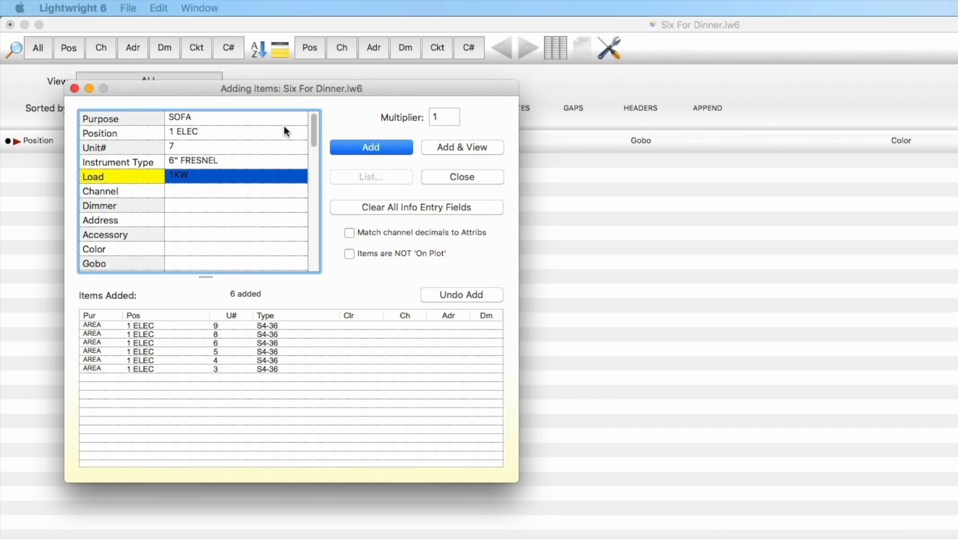
pyautogui.click(379, 147)
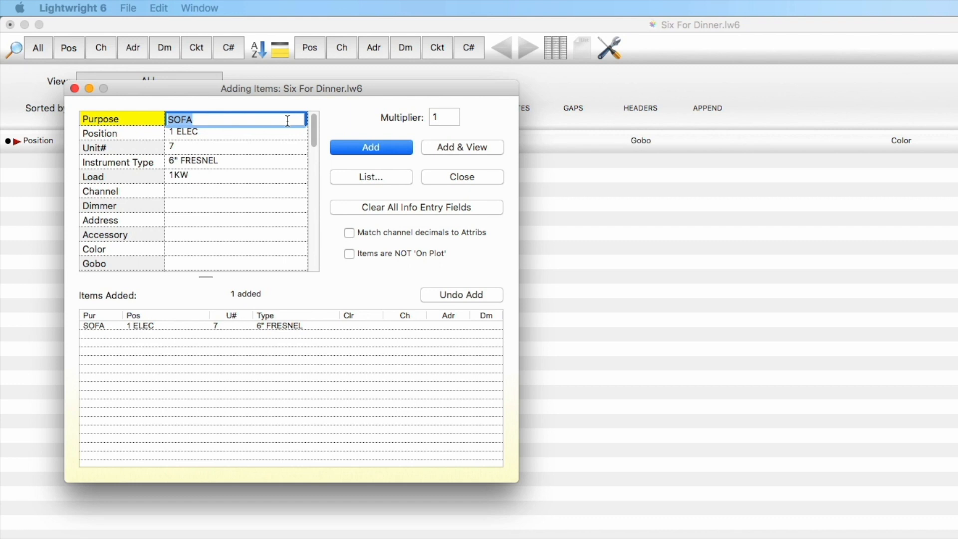
# - Set the purpose to SR ENDS and the unit numbers to 10,11, keeping the 1 ELEC position
pyautogui.press('BackSpace')
pyautogui.write('SL ENDSSR ENDS')
pyautogui.press('Return')
pyautogui.press('Tab')
pyautogui.press('Tab')
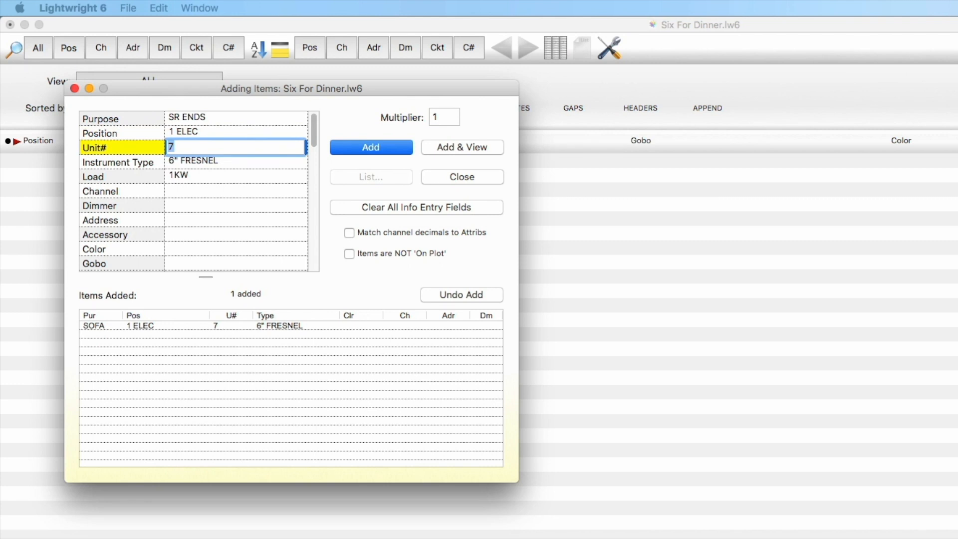
pyautogui.write('10,11')
pyautogui.press('Return')
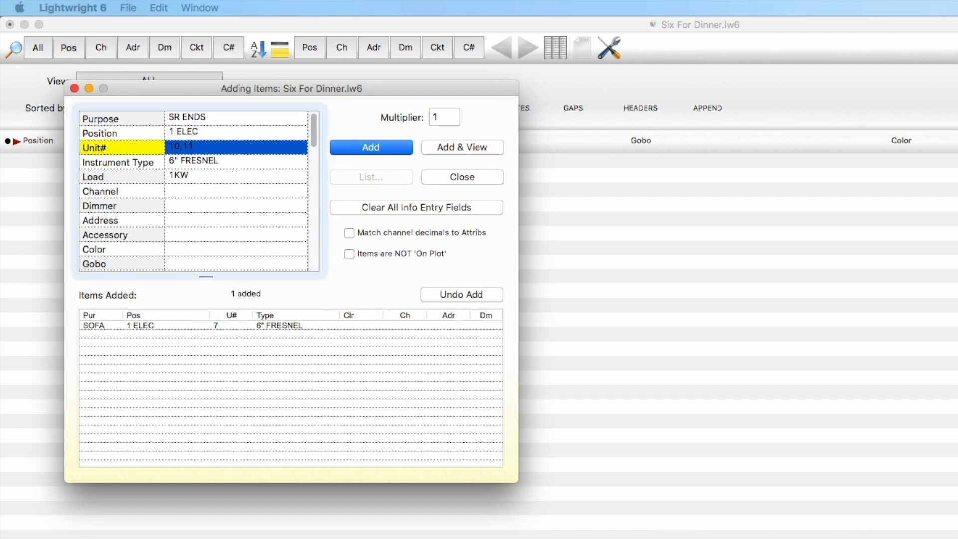
# - Choose S4-26 from the list of existing instrument types for the SR ENDS items
pyautogui.doubleClick(149, 163)
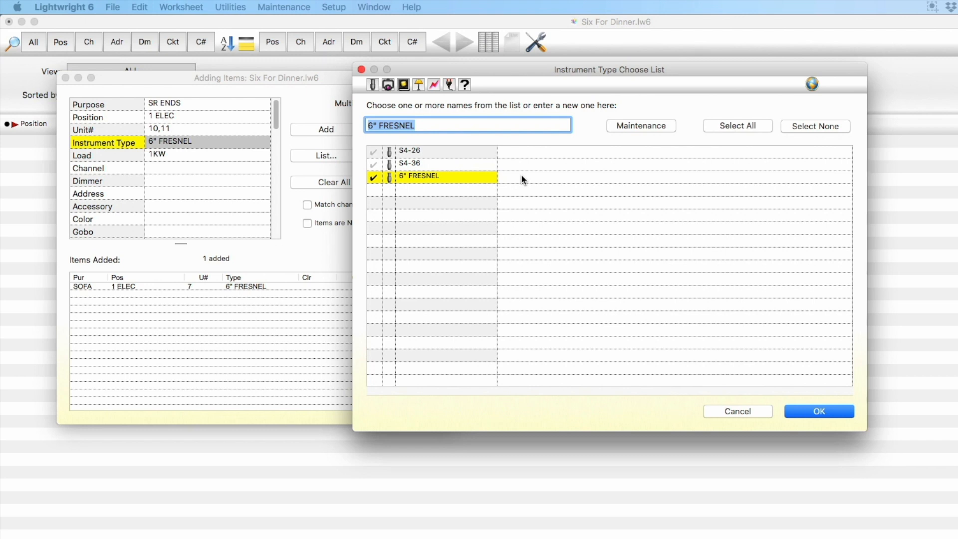
pyautogui.click(374, 152)
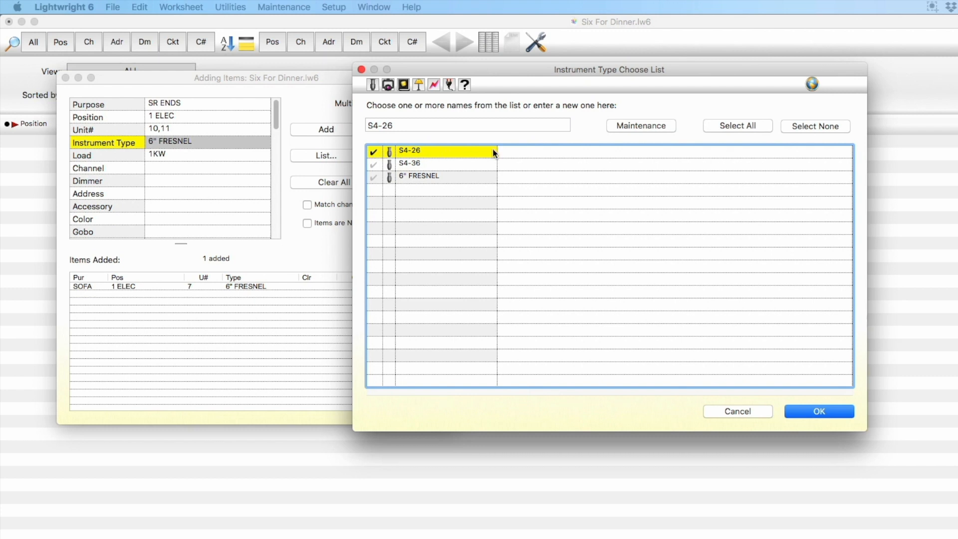
pyautogui.click(815, 412)
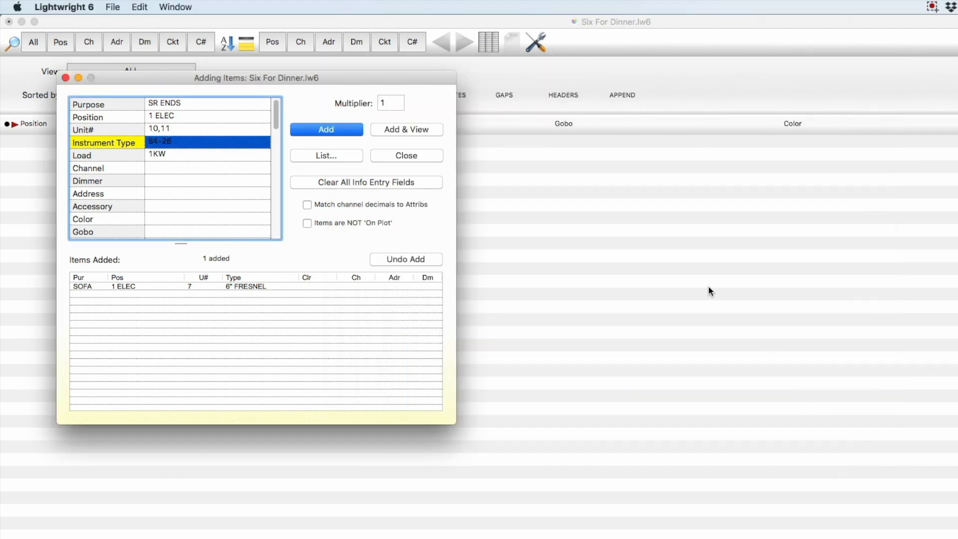
# - Set the load to 575, then add the SR ENDS items and view them in the worksheet
pyautogui.click(216, 155)
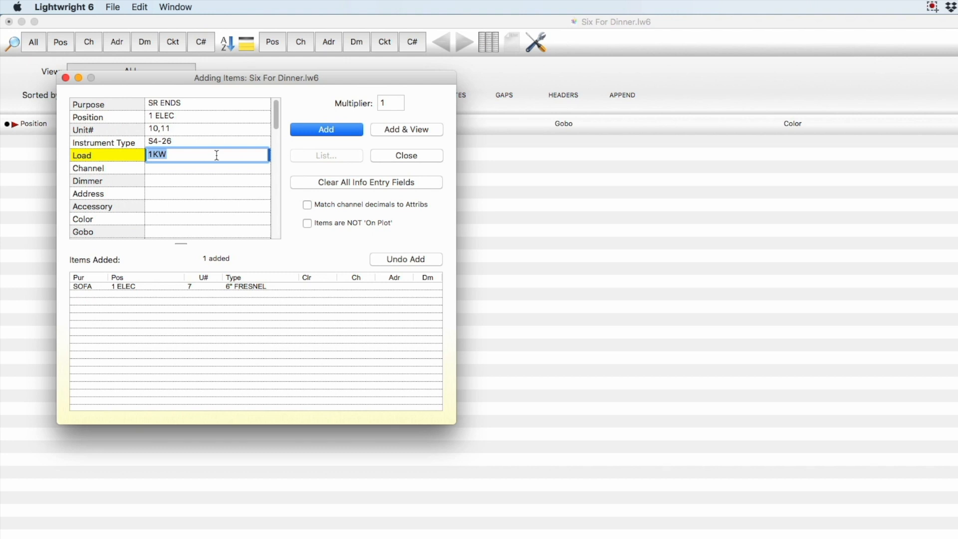
pyautogui.write('575')
pyautogui.press('Return')
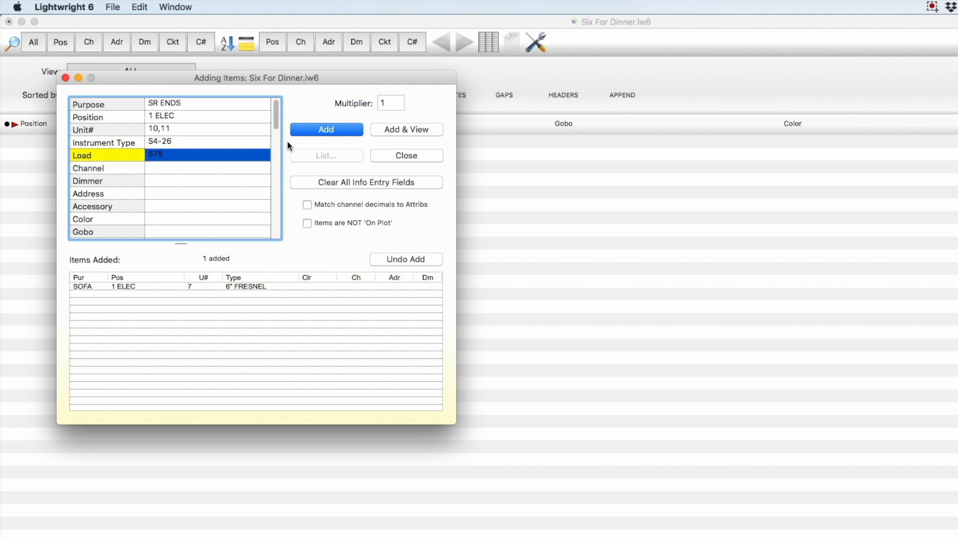
pyautogui.click(409, 133)
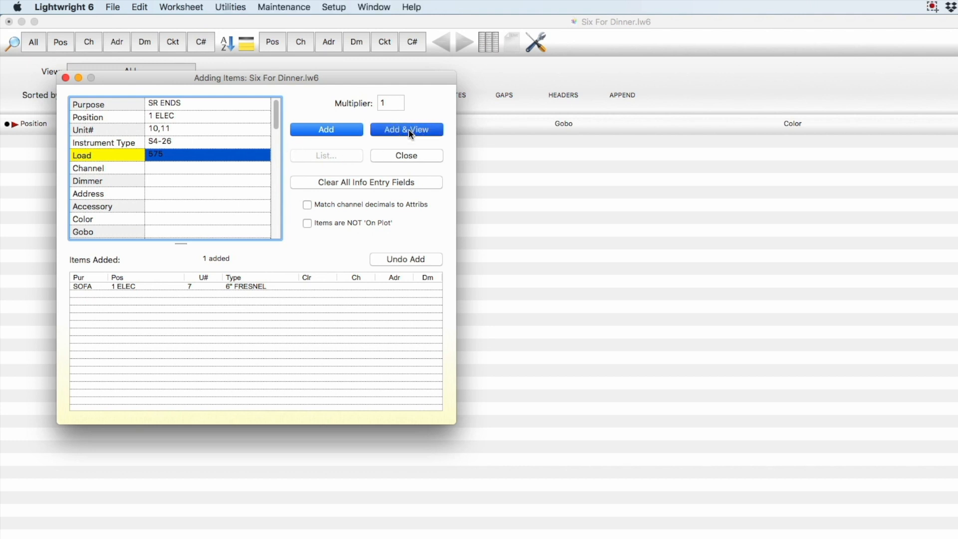